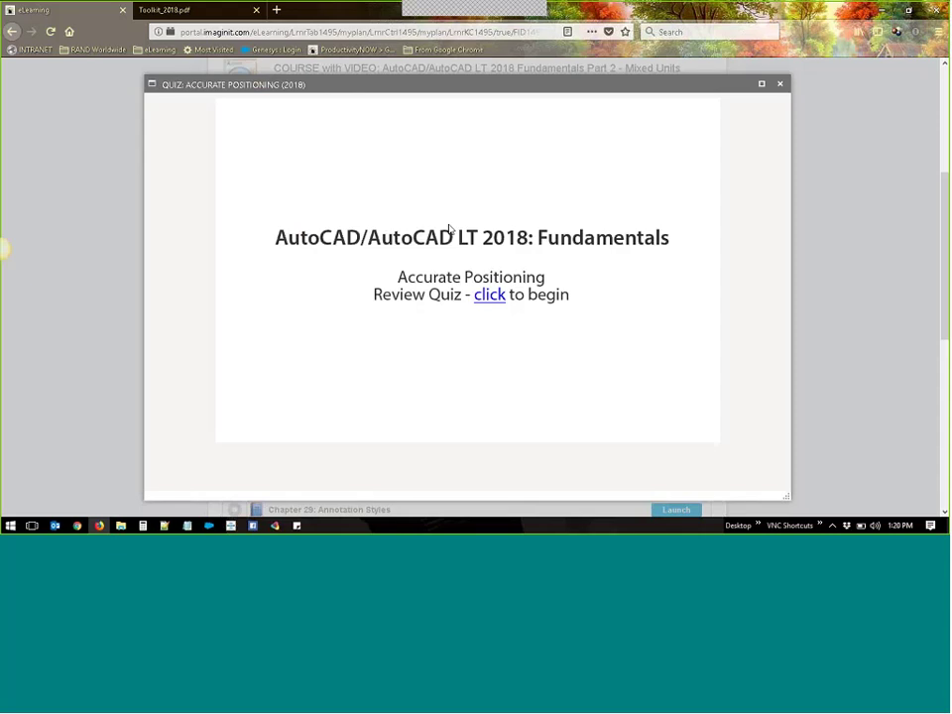
Begin the Accurate Positioning review quiz and submit answer b) @8,20 for the rectangle coordinates question
click(487, 296)
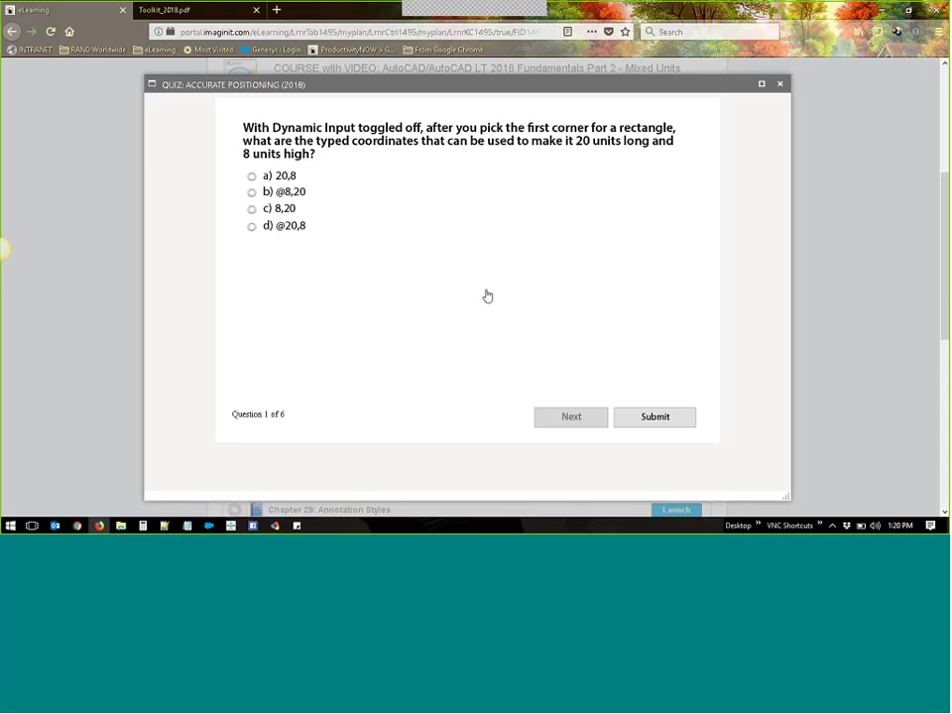
click(251, 191)
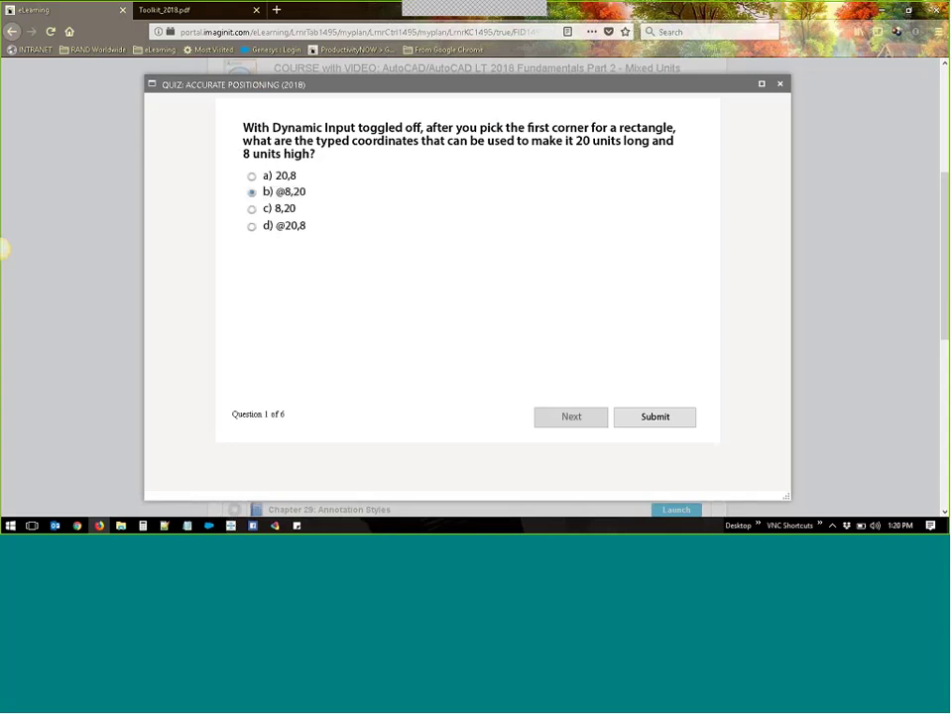
click(654, 417)
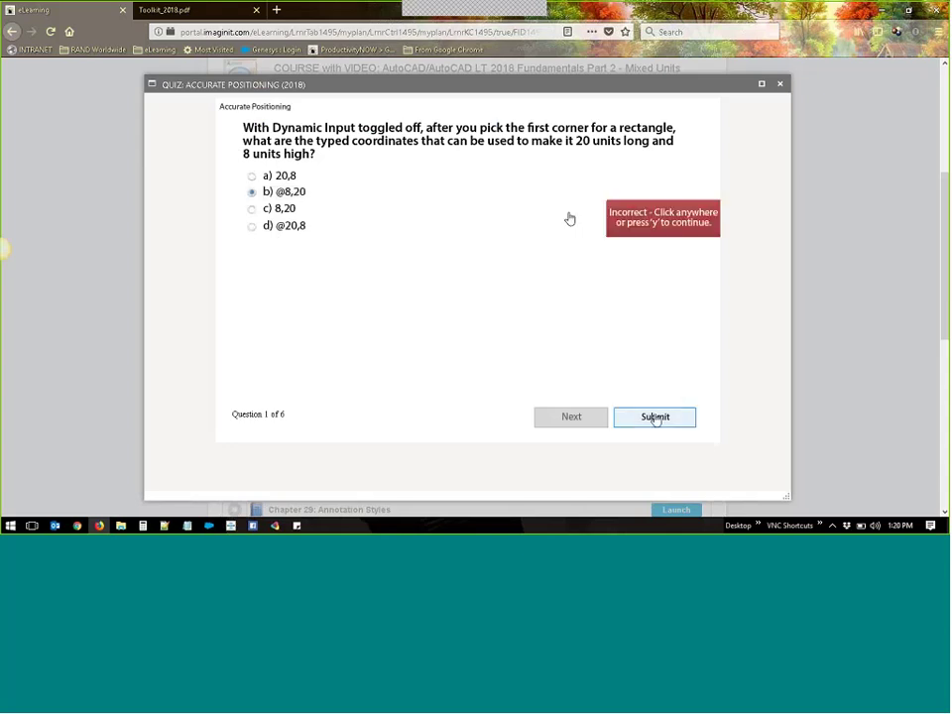
click(405, 201)
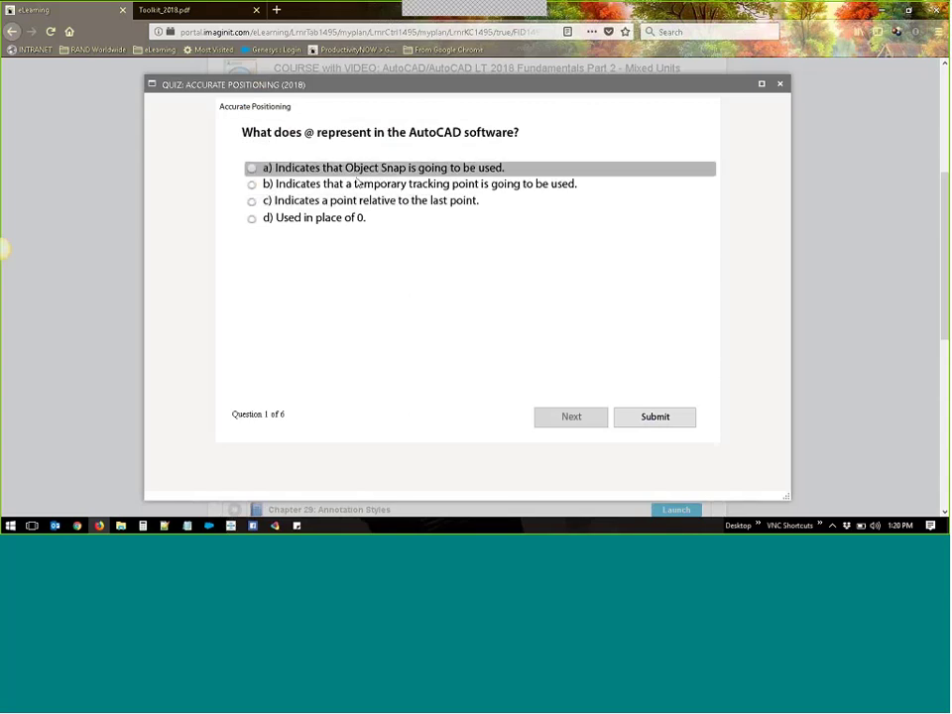
Answer the question about what @ represents with option a), Indicates that Object Snap is going to be used, and submit it
click(251, 168)
click(249, 171)
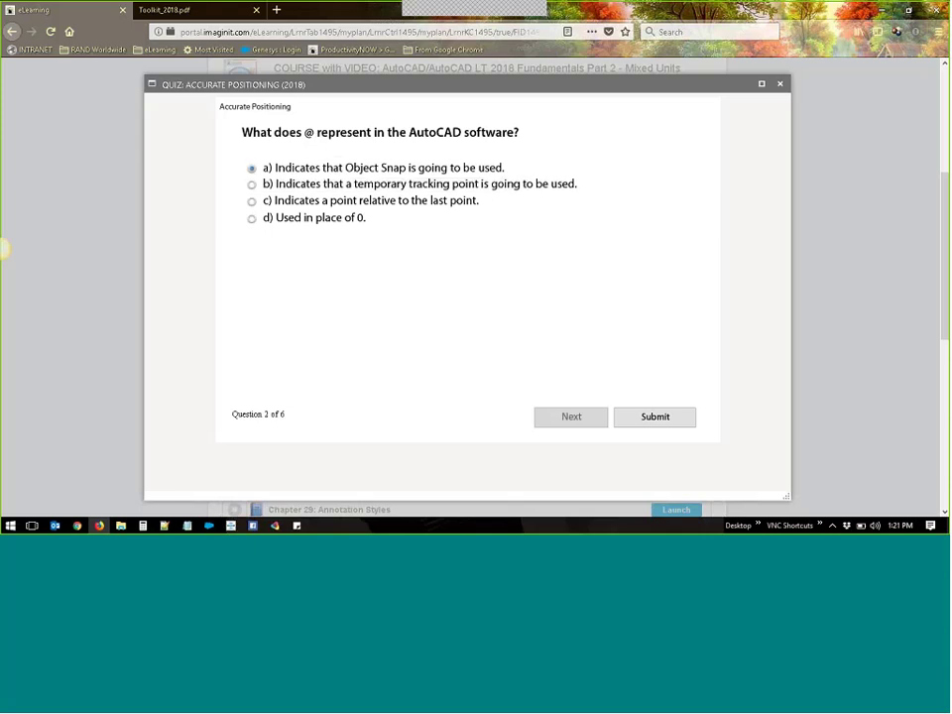
click(645, 420)
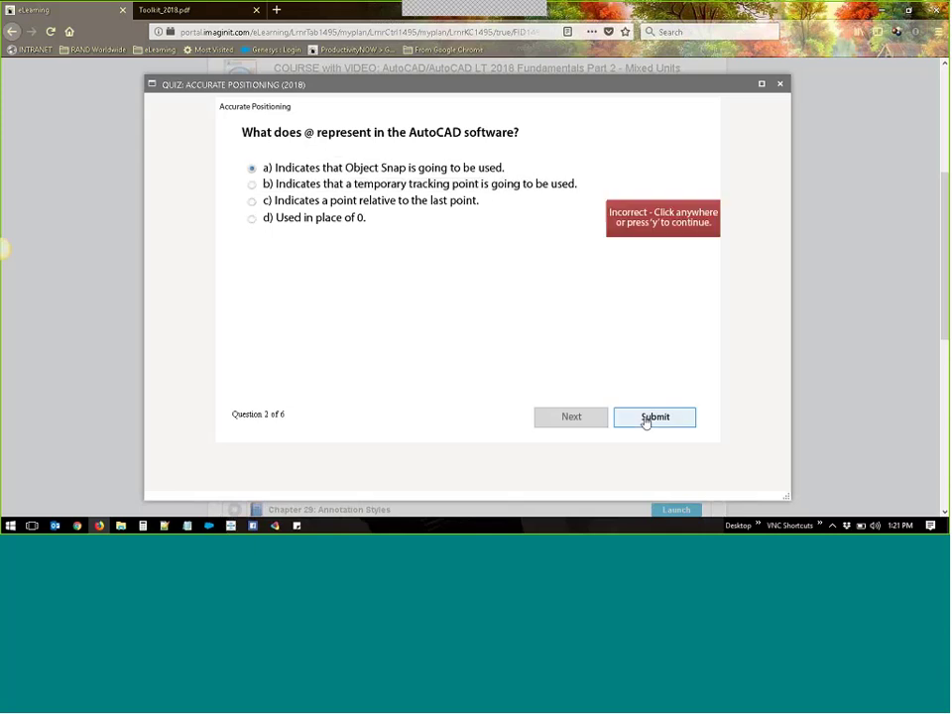
click(645, 420)
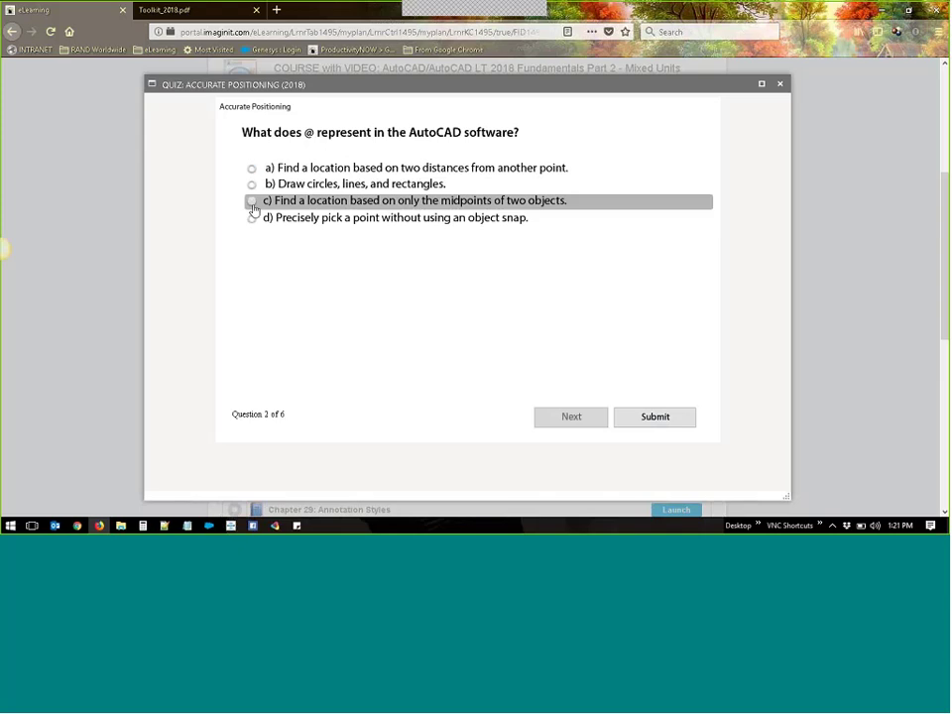
Submit option c), midpoints of two objects, for the Temporary Tracking Point question and False for the construction lines question
click(252, 203)
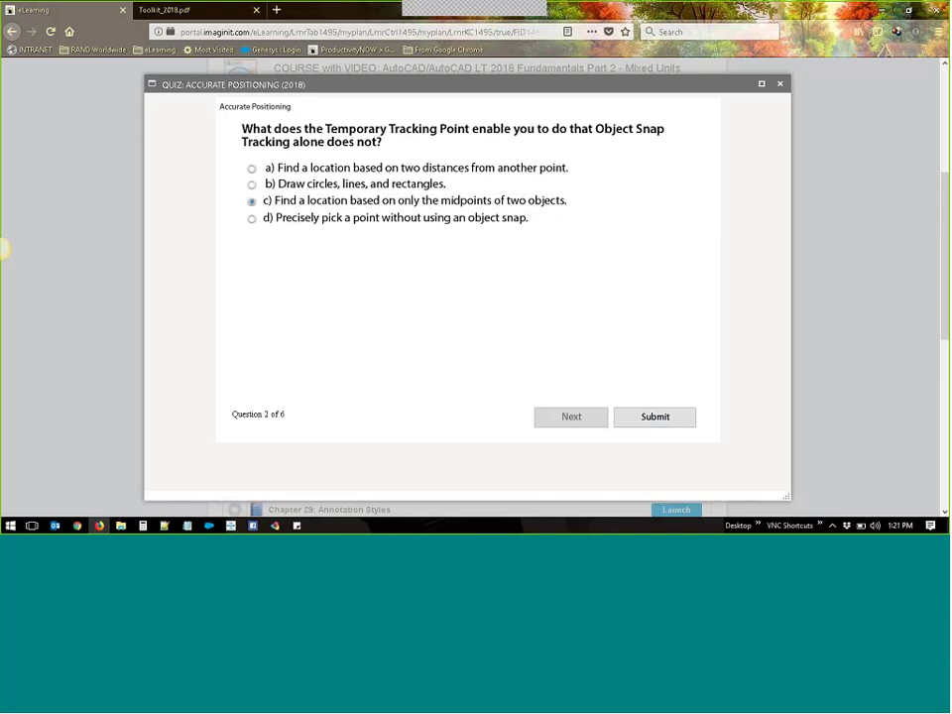
click(644, 420)
click(253, 188)
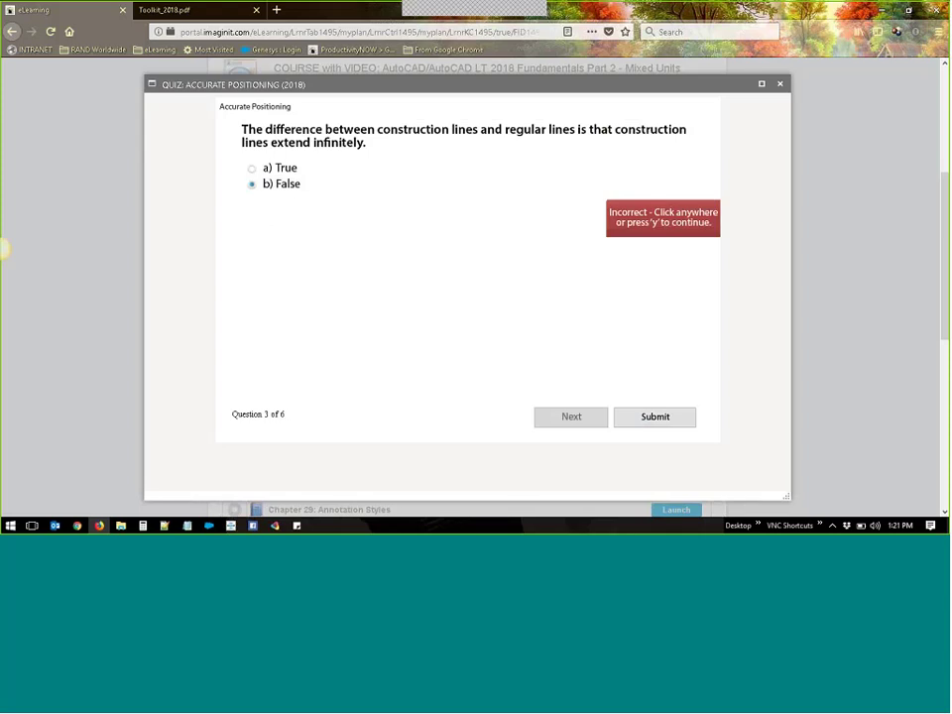
click(262, 274)
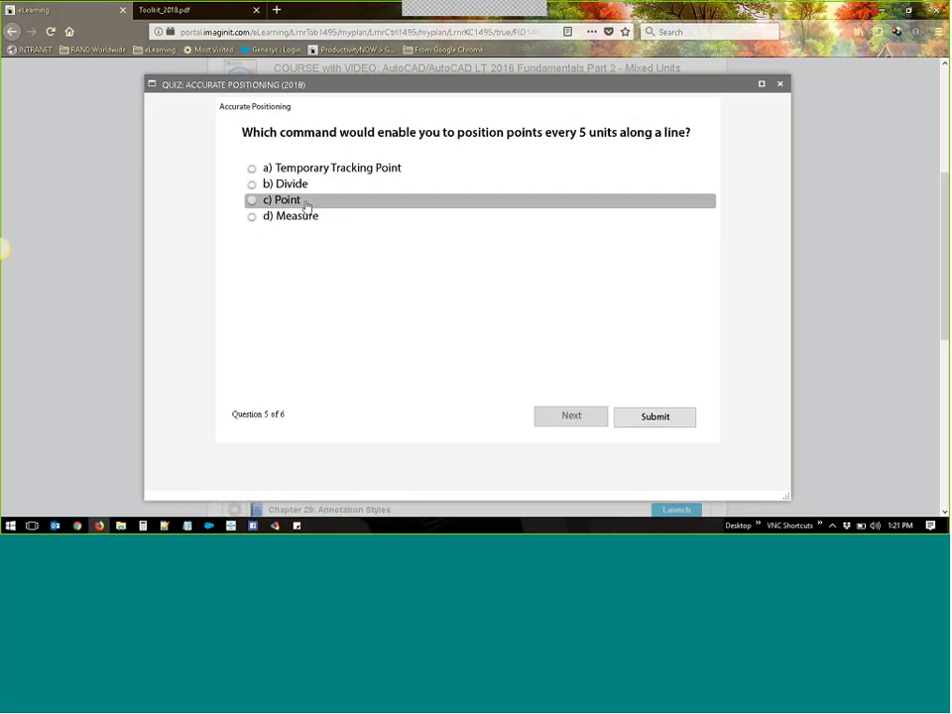
Submit Point for the 5-unit spacing question and Last point picked for the relative coordinates question, finishing the quiz
click(251, 171)
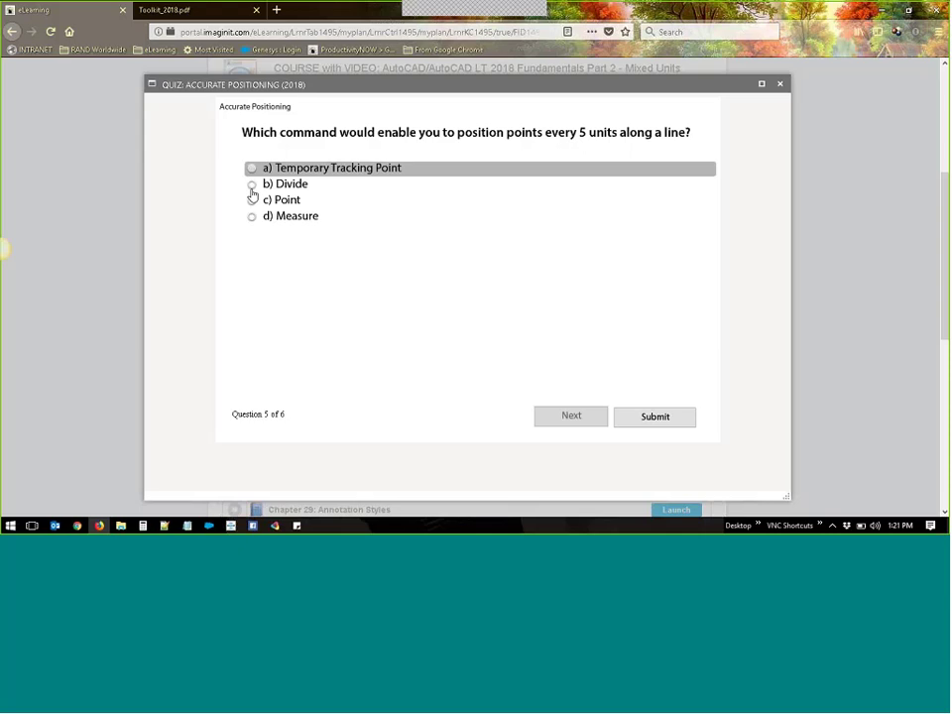
click(251, 198)
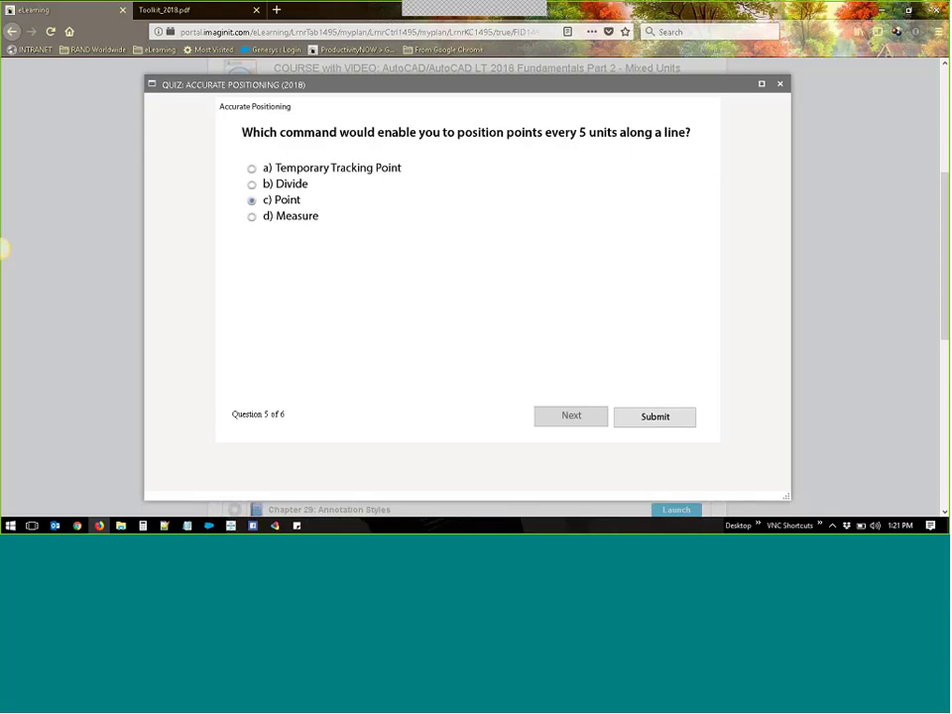
click(254, 184)
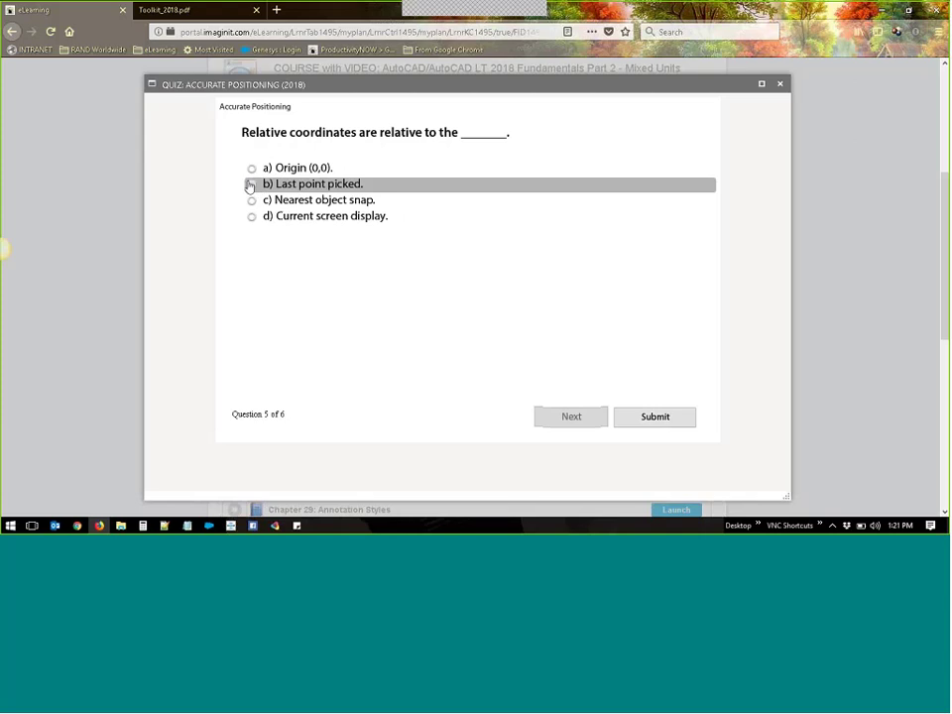
click(654, 414)
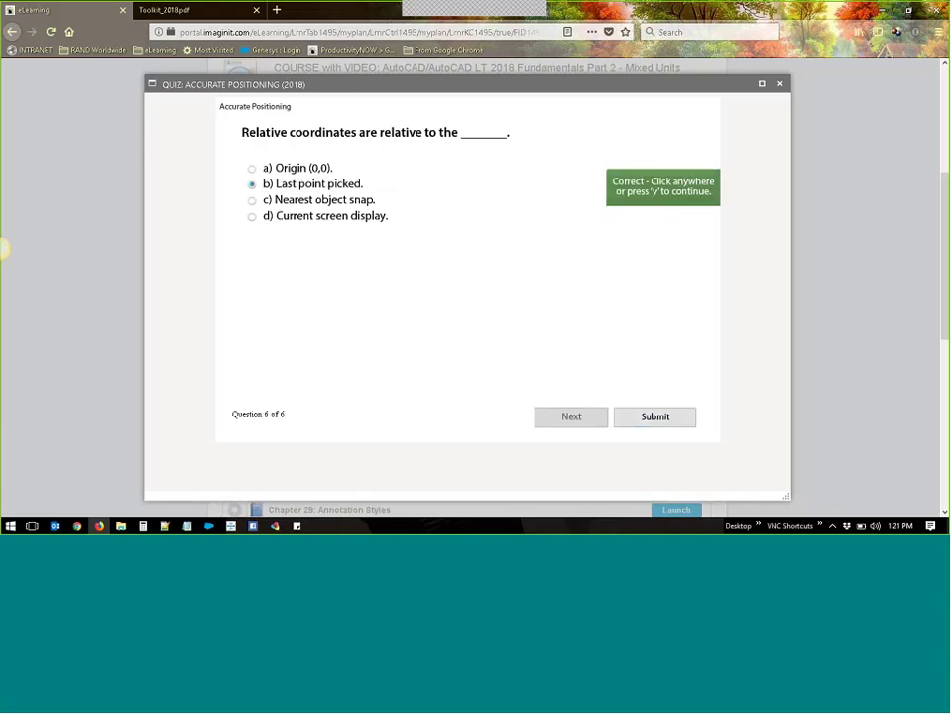
click(502, 331)
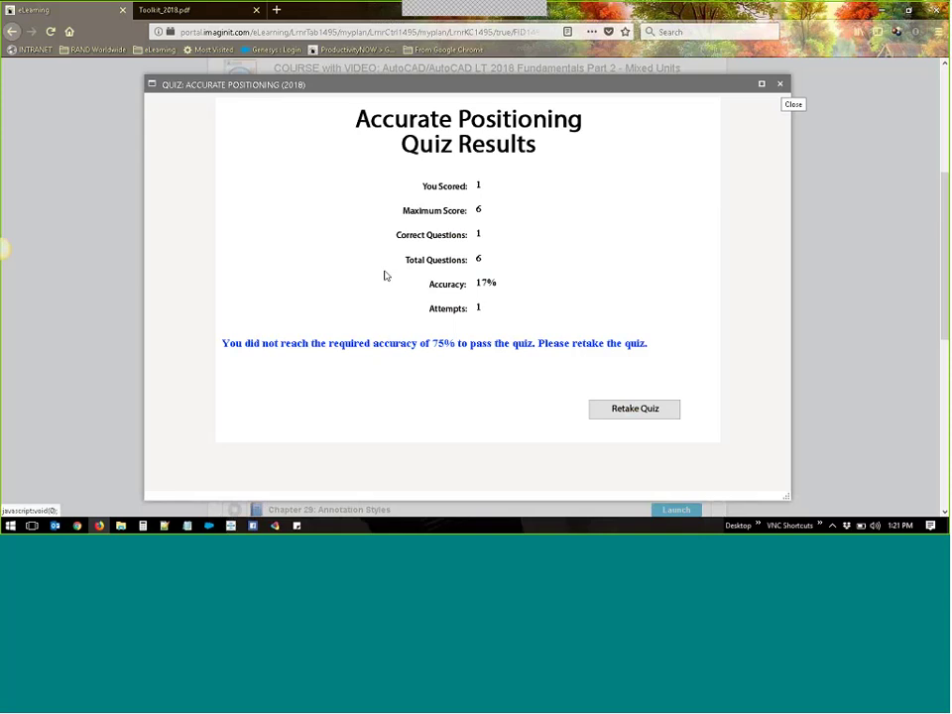
Close the quiz window and open the eLearning Reports page
key(Return)
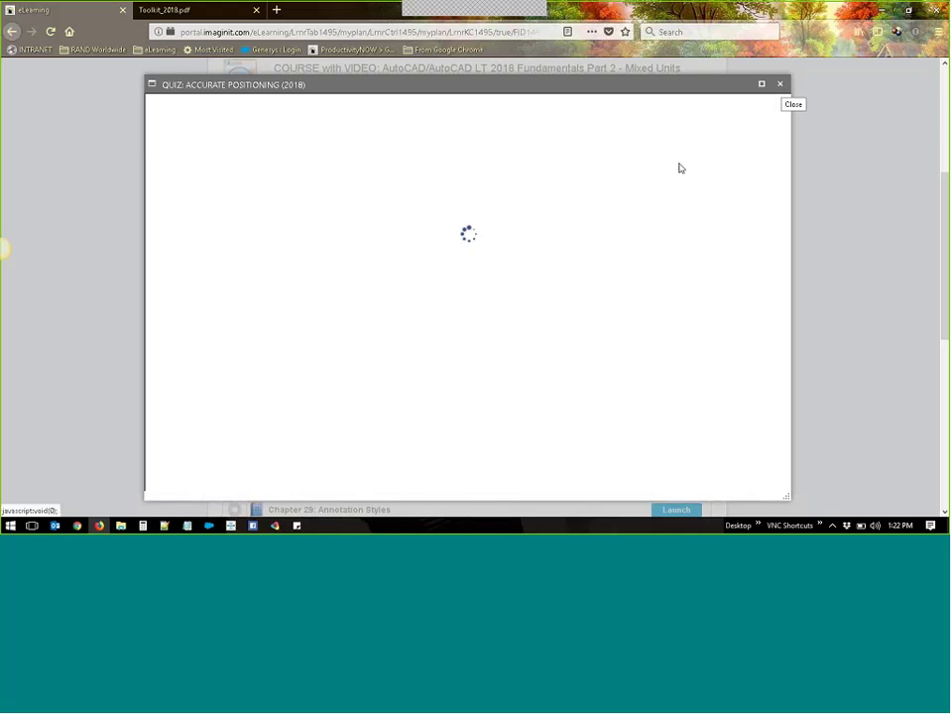
click(780, 84)
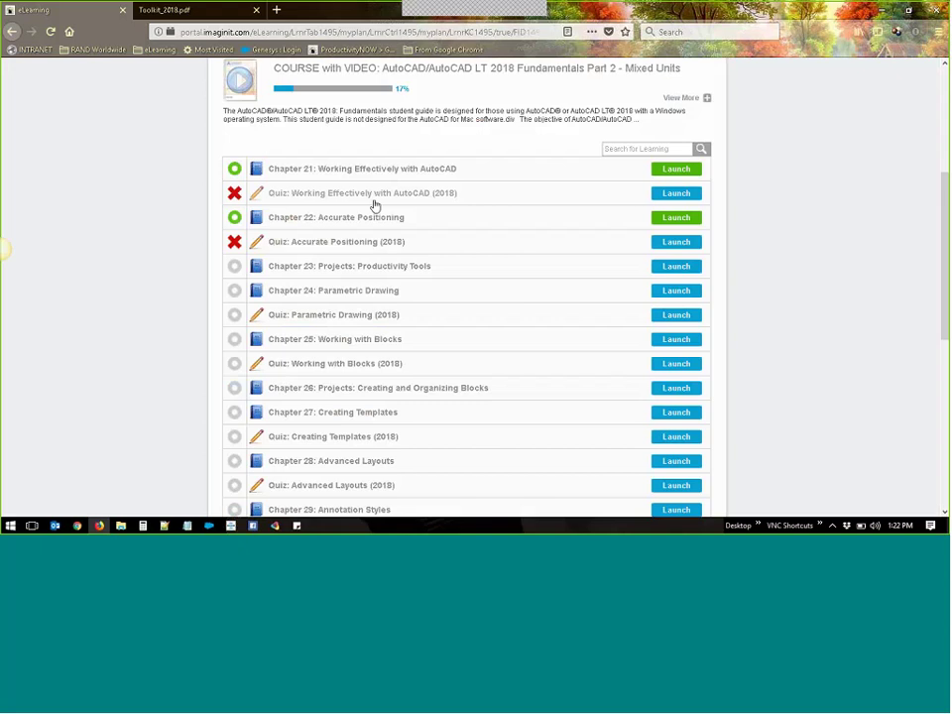
scroll(374, 205, up, 1)
scroll(375, 205, up, 3)
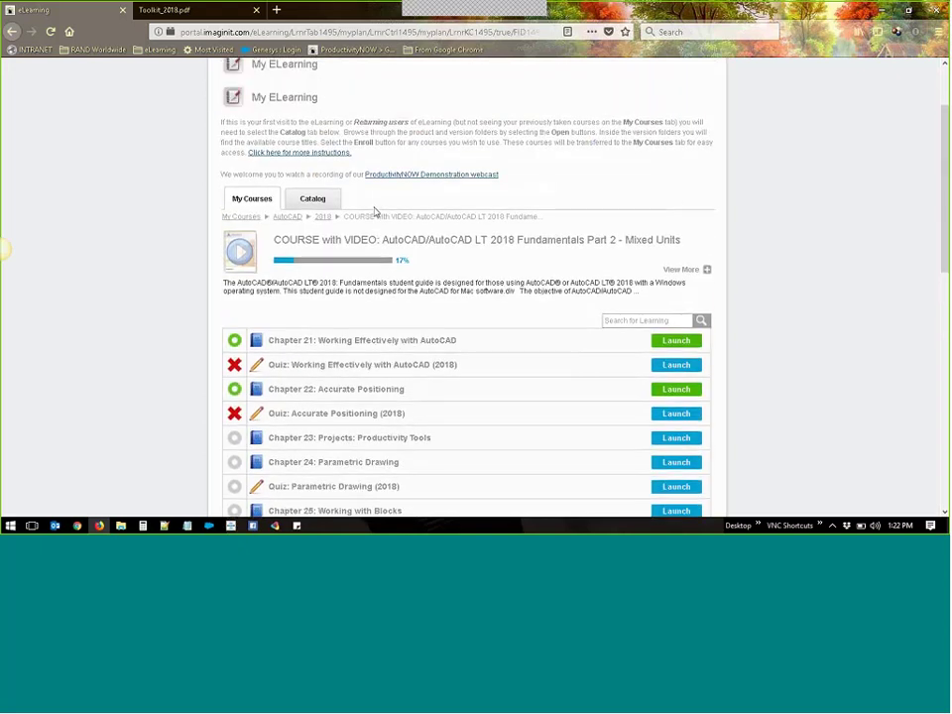
scroll(375, 212, up, 2)
mouse_move(538, 117)
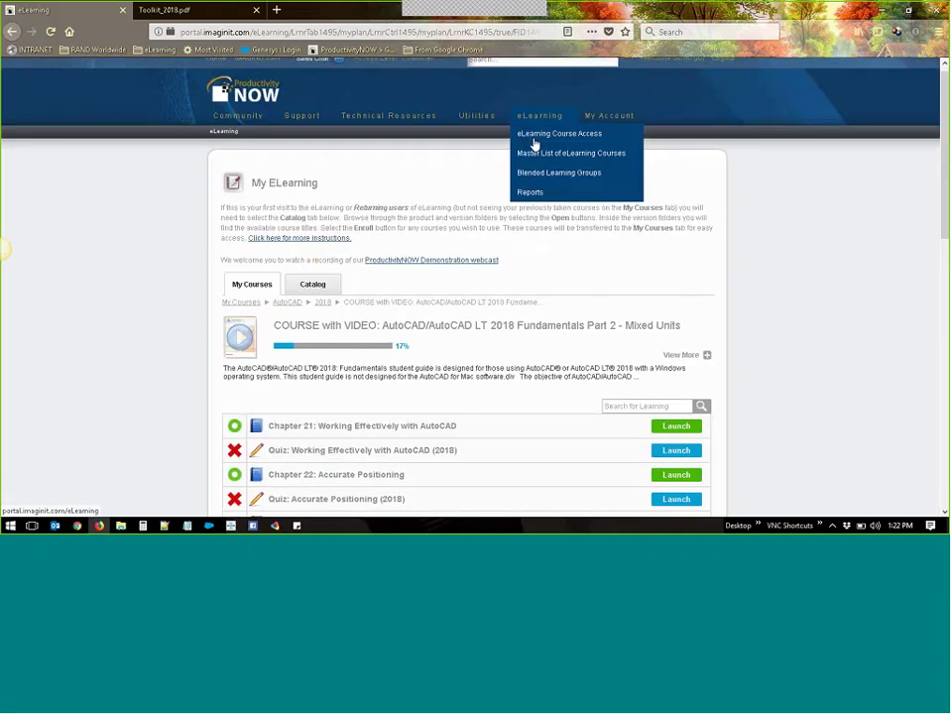
click(530, 193)
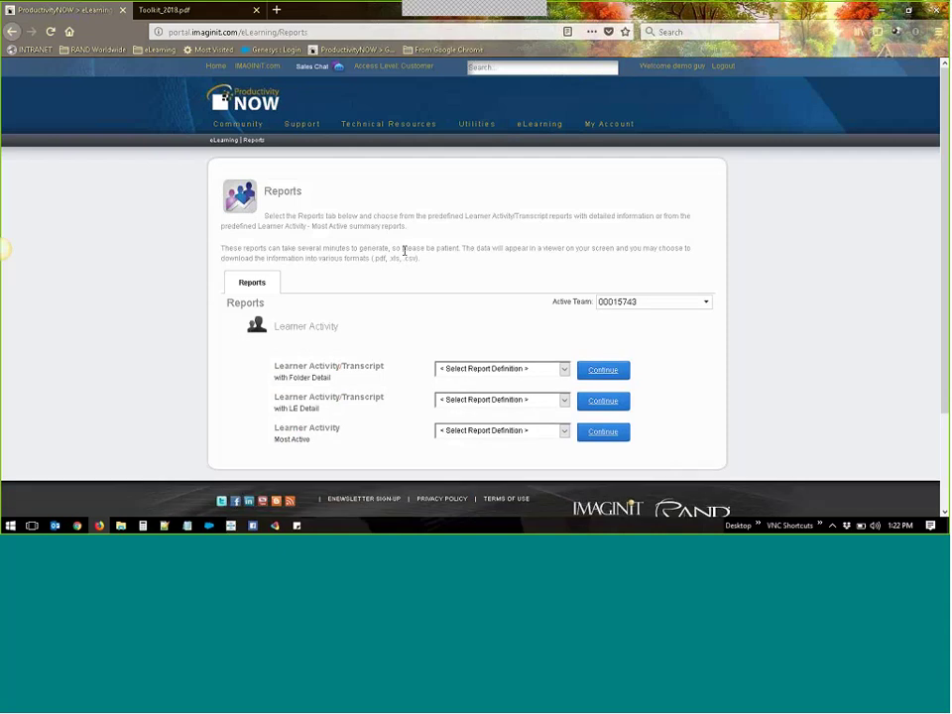
Examine the report definitions offered for the two Learner Activity/Transcript reports and the Most Active report
scroll(403, 253, down, 3)
click(563, 251)
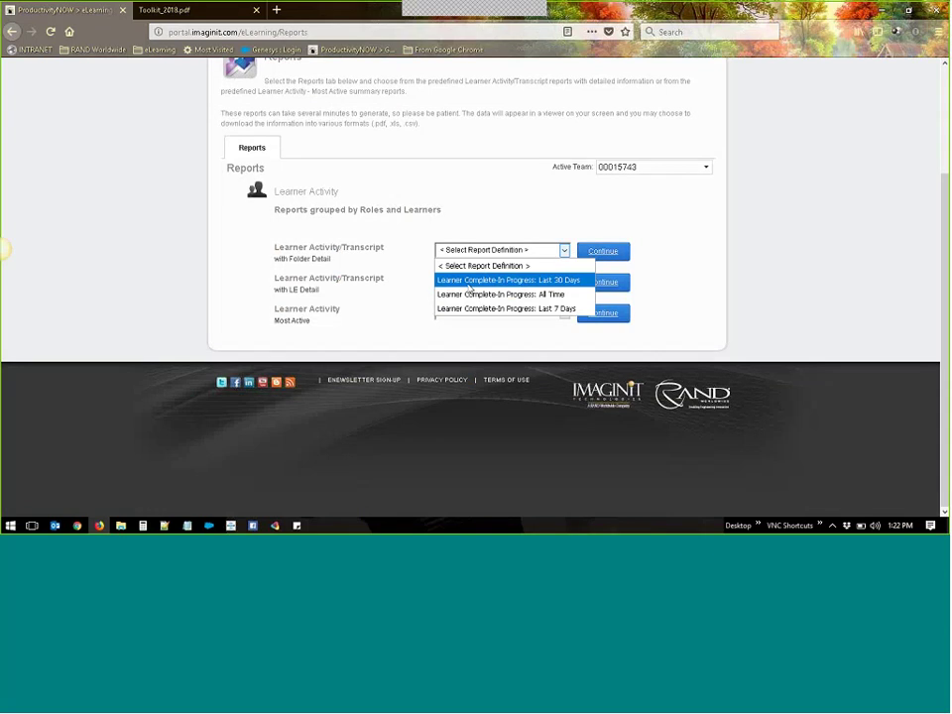
click(564, 282)
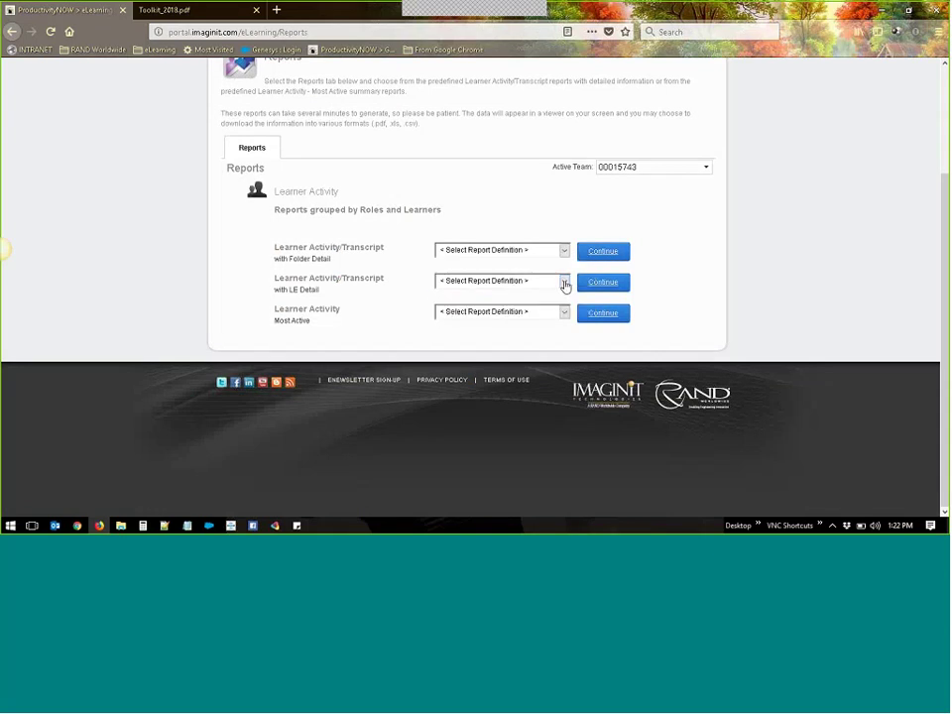
click(564, 281)
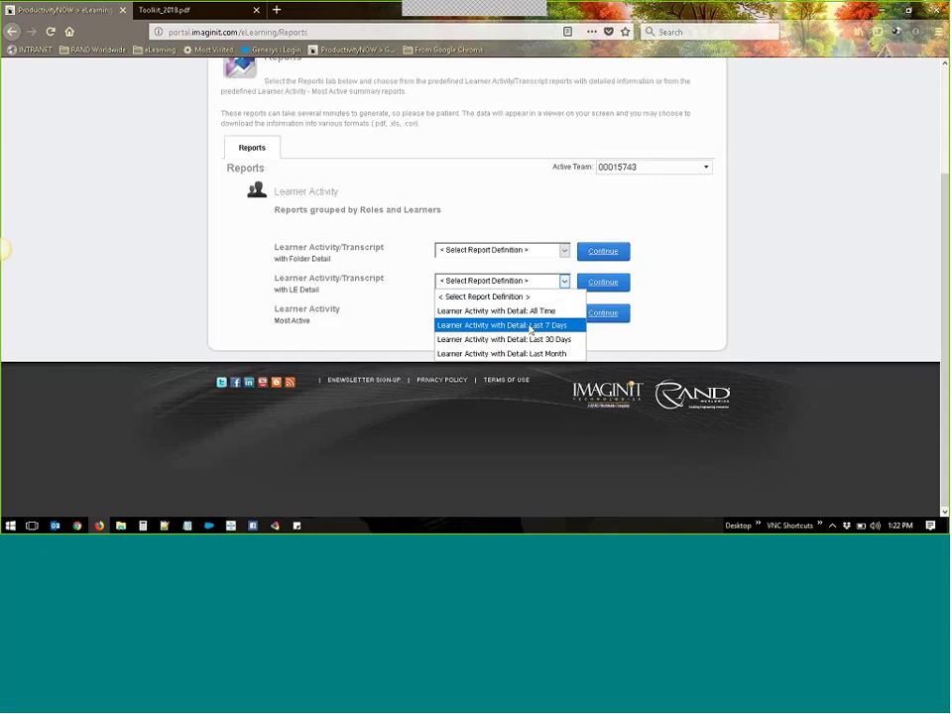
click(4, 249)
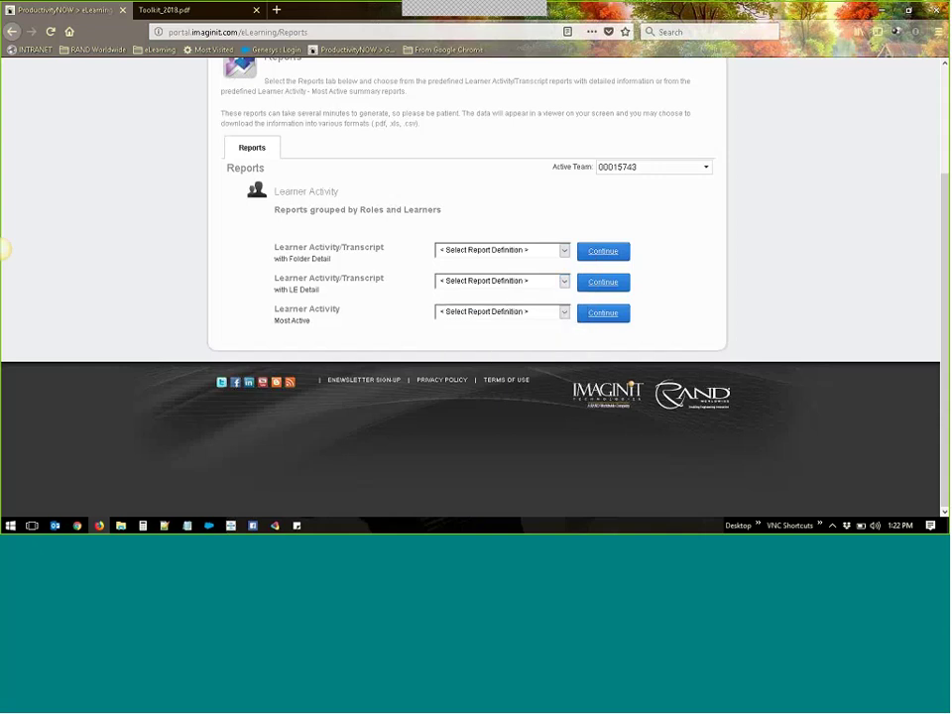
click(563, 311)
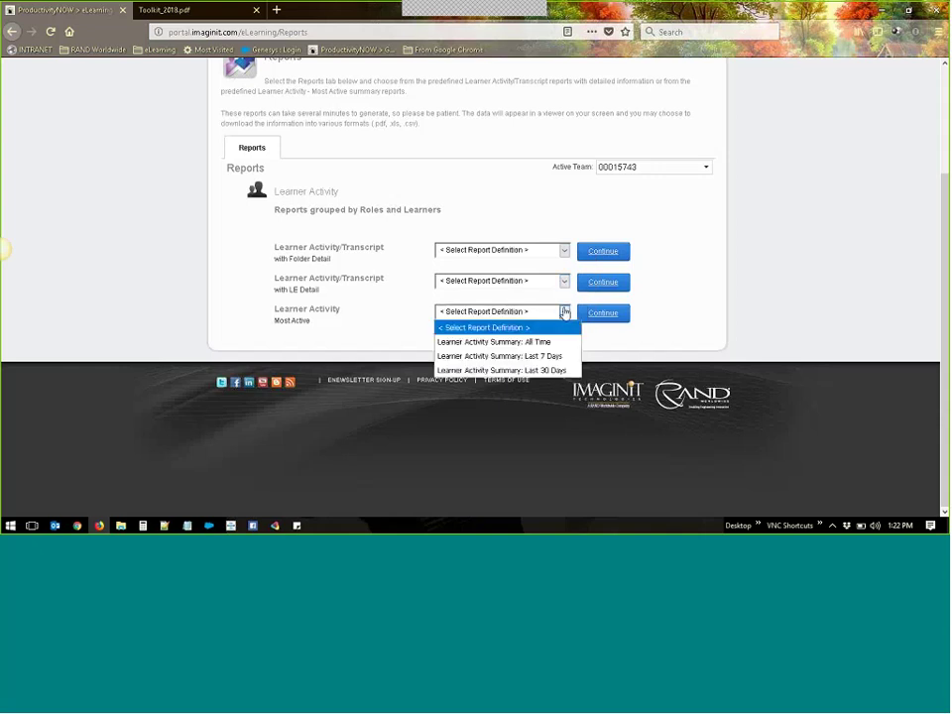
Generate the Learner Activity/Transcript report with Folder Detail using Learner Complete-In Progress: Last 7 Days
click(535, 251)
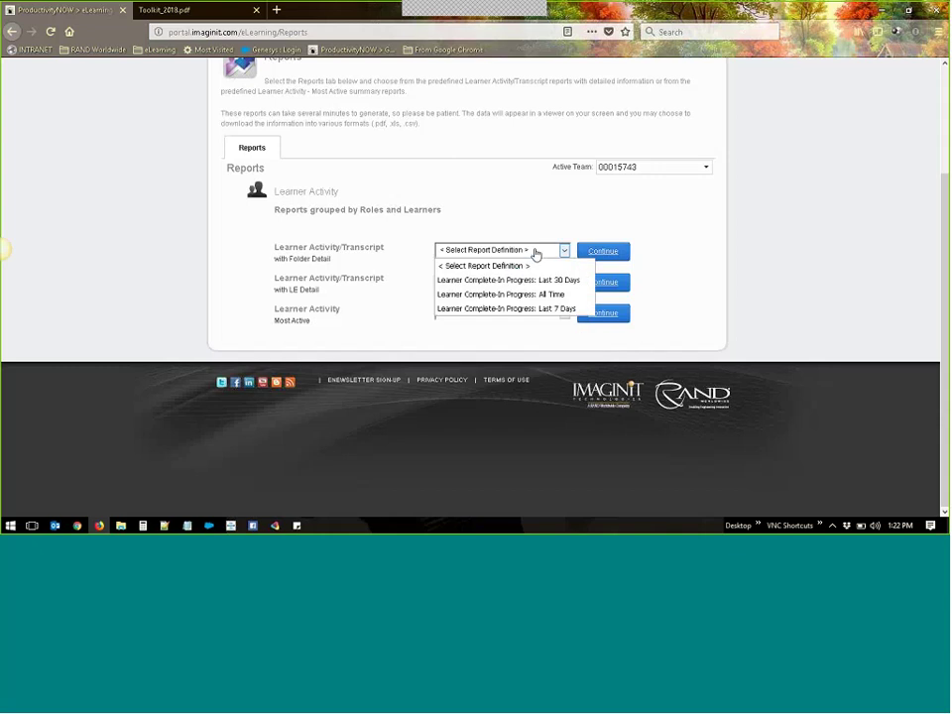
click(485, 308)
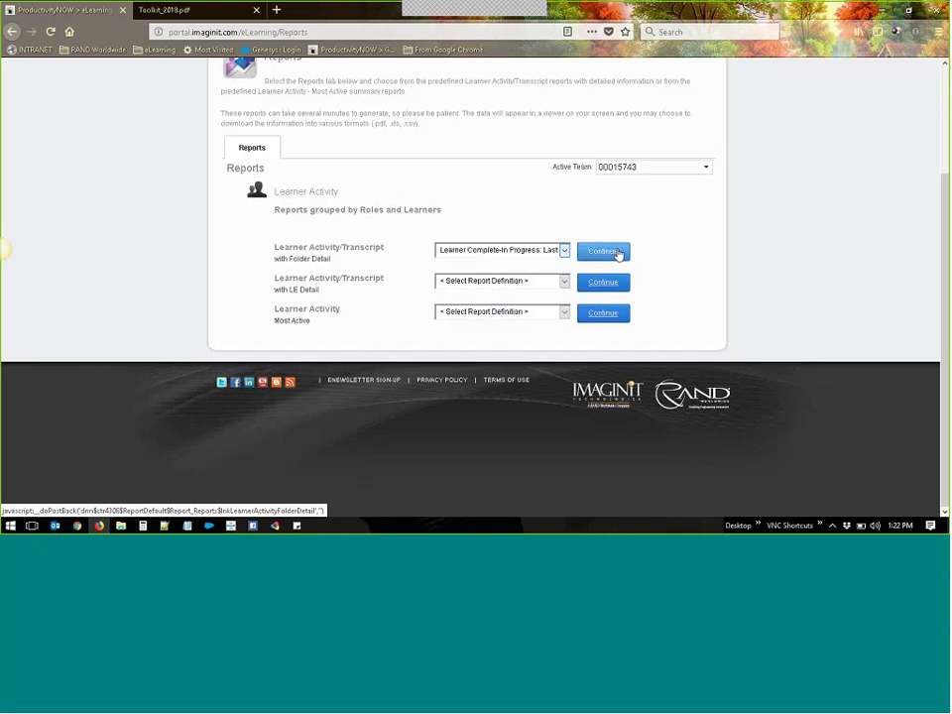
click(603, 254)
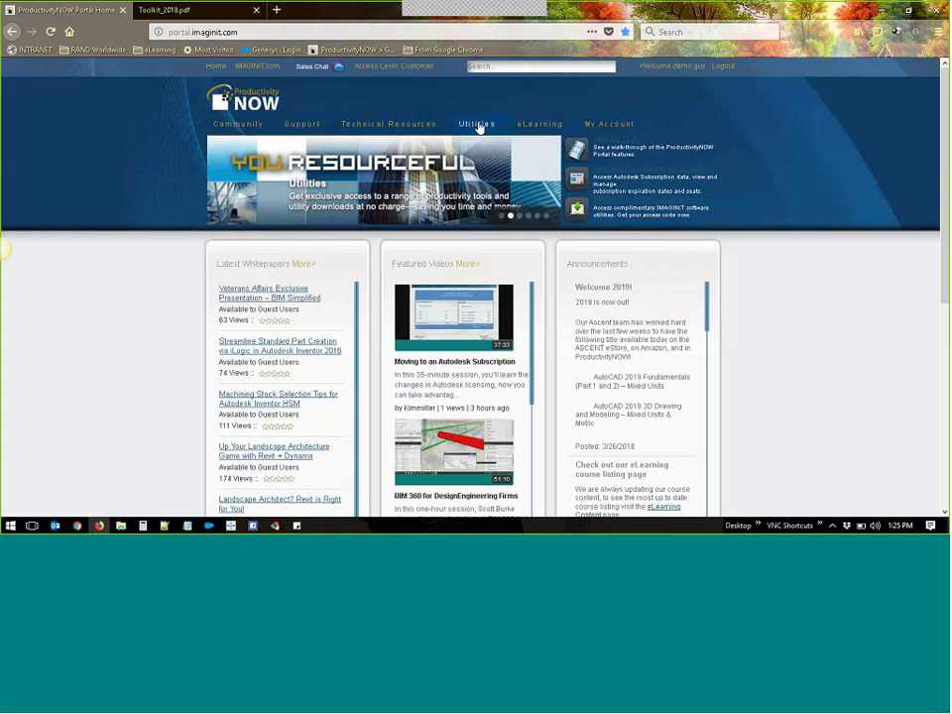
mouse_move(477, 124)
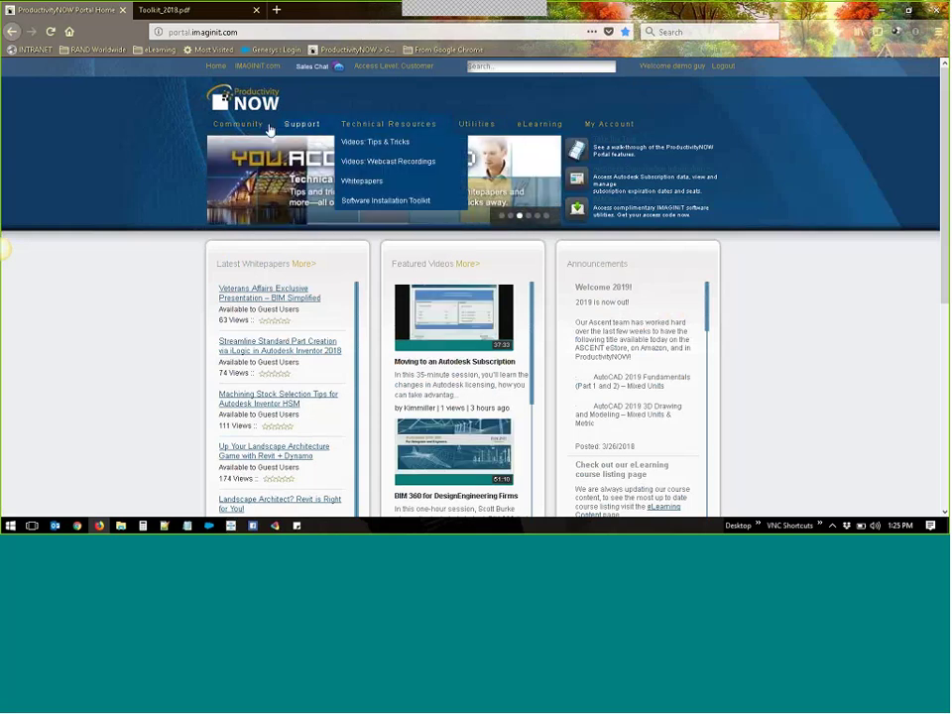
mouse_move(252, 129)
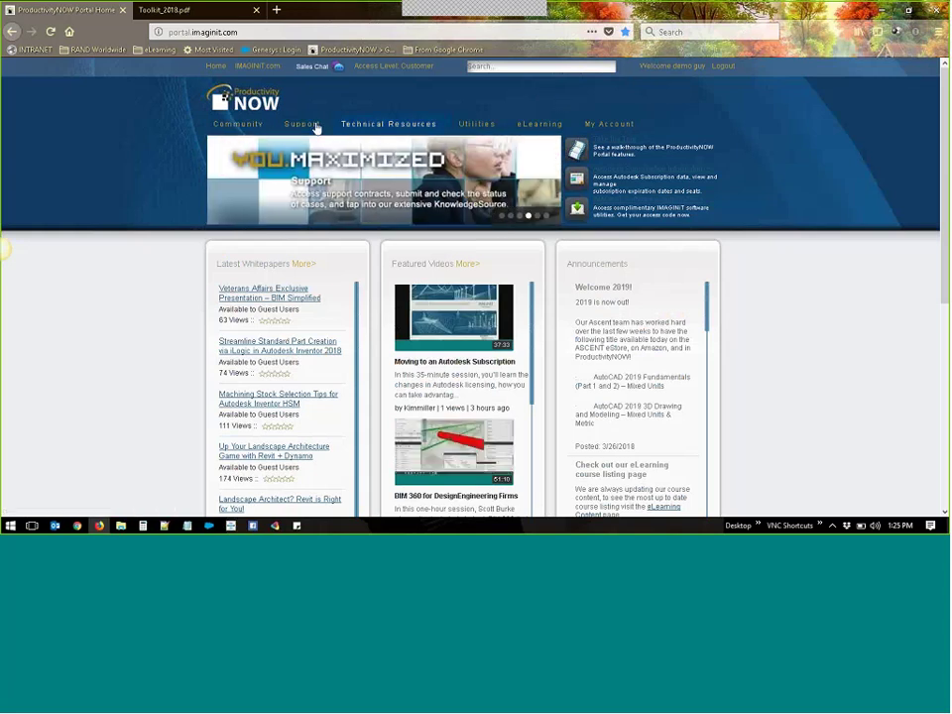
mouse_move(297, 127)
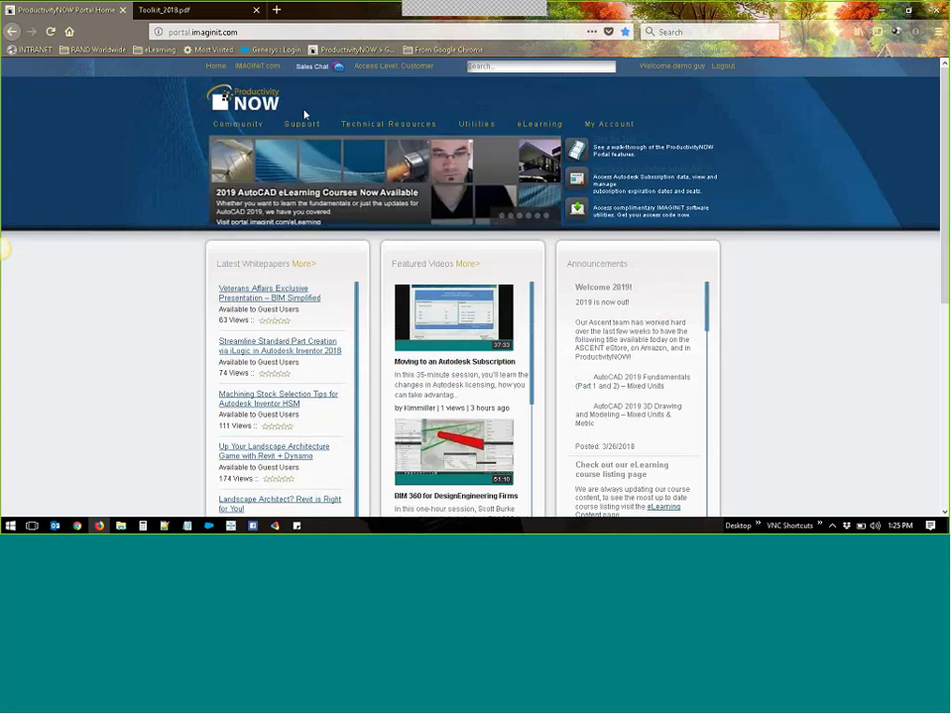
mouse_move(540, 125)
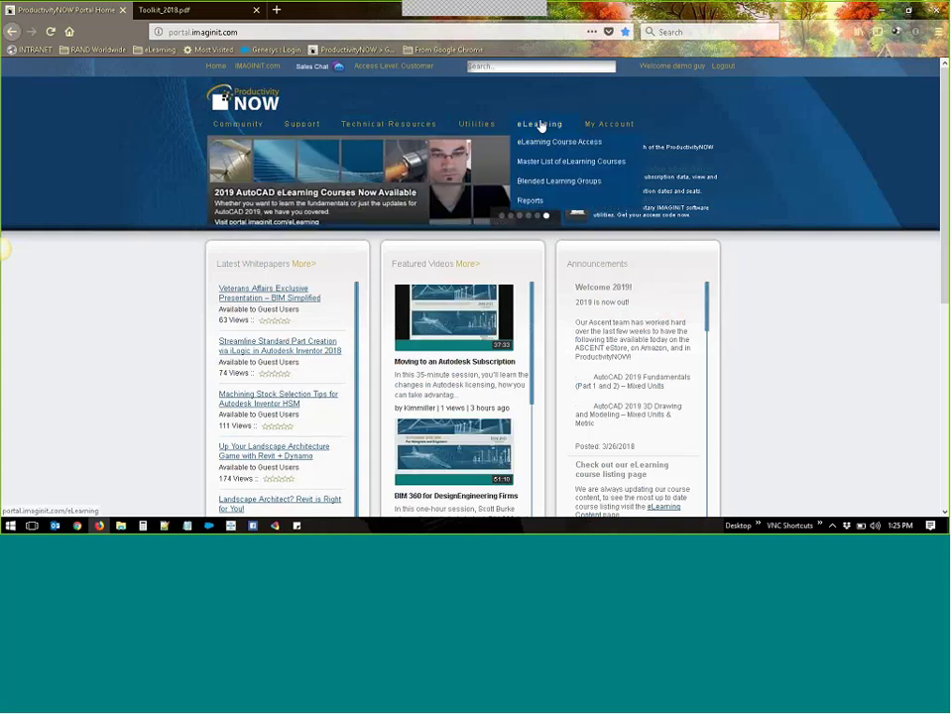